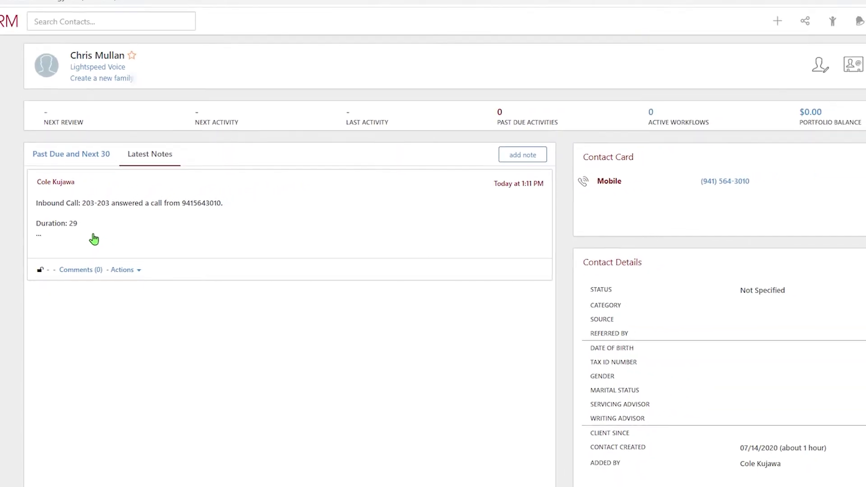
# Step: Open the inbound call note from the contact's Latest Notes in Redtail CRM
pyautogui.click(91, 235)
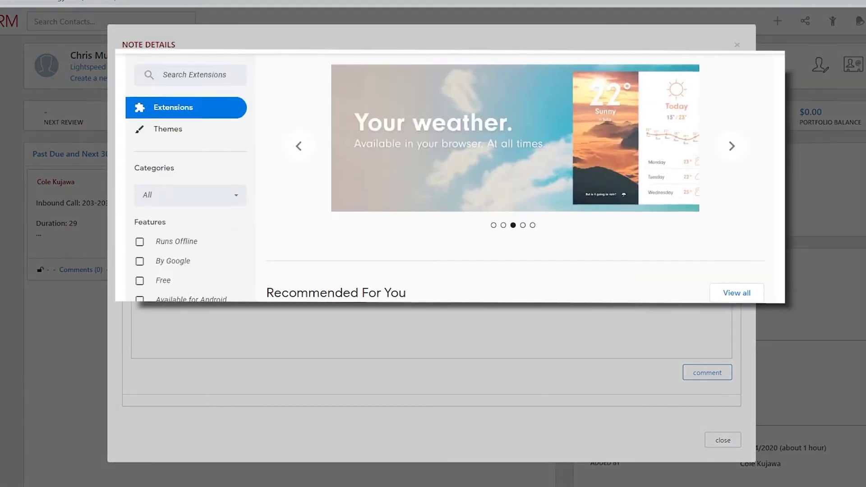
# Step: Open the inbound call note's Note Details and its recording link
pyautogui.click(200, 80)
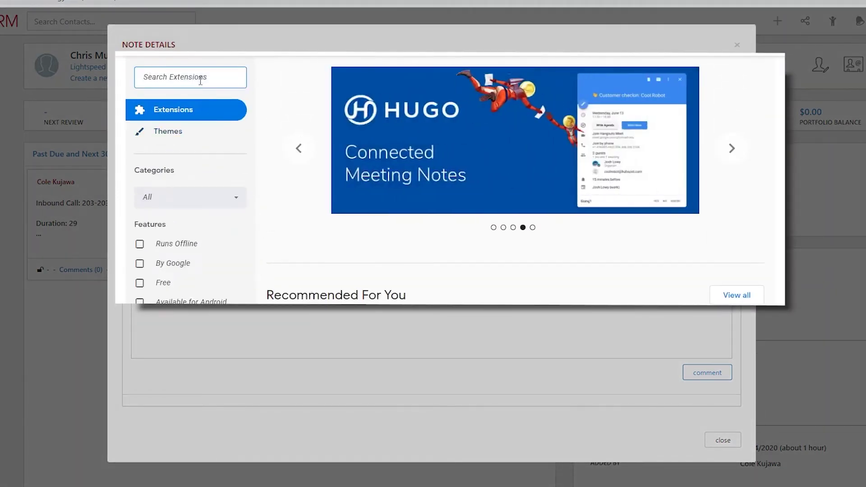
pyautogui.write('lightspeed voice')
# Step: Search the Chrome Web Store for 'lightspeed voice' to list Lightspeed Voice Click 2 Call
pyautogui.click(205, 96)
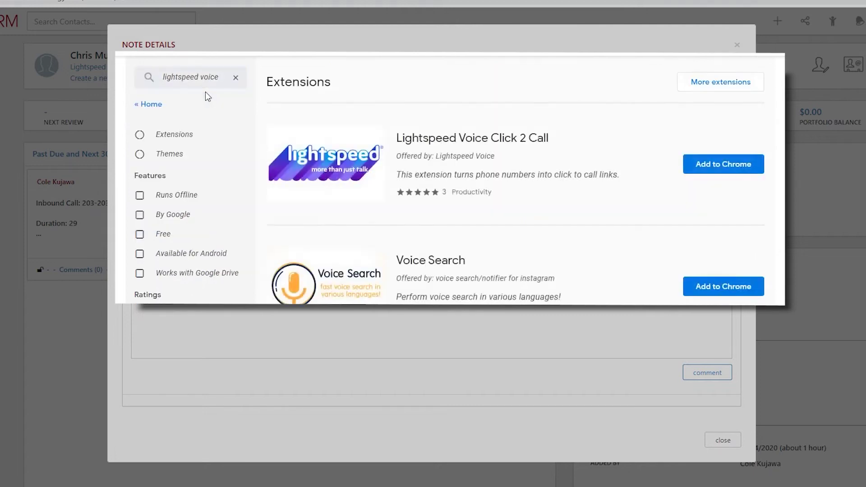